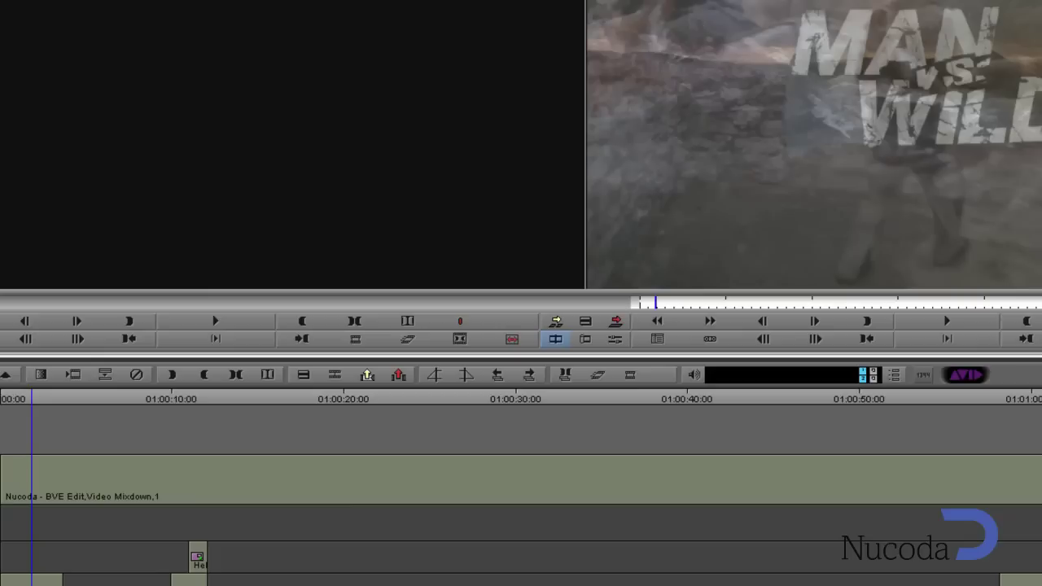
Step: Export the Avid sequence with FM Enabled as 'Nucoda - BVE Grade' into Avid Integration
right_click(786, 105)
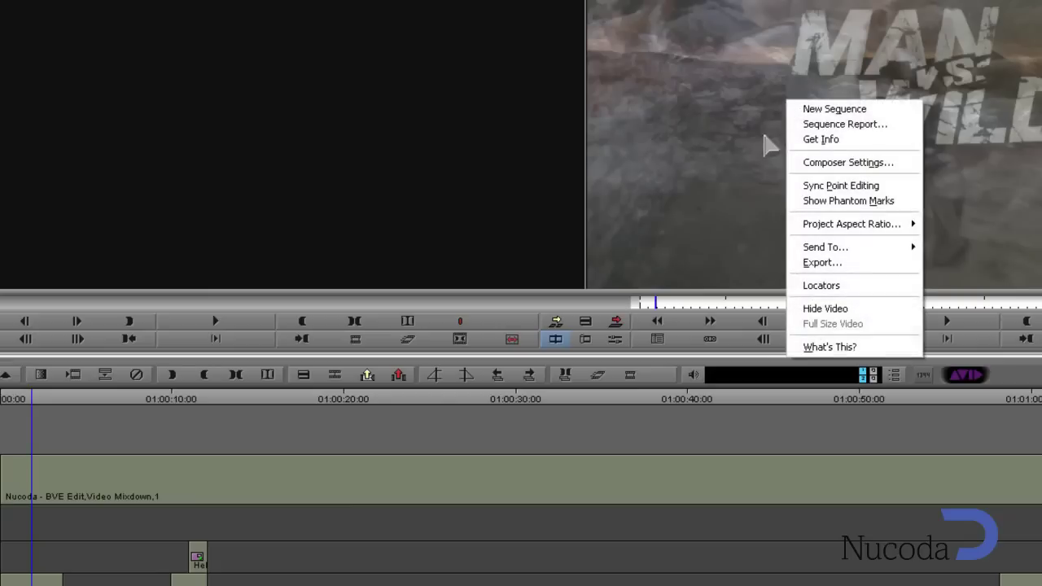
left_click(843, 261)
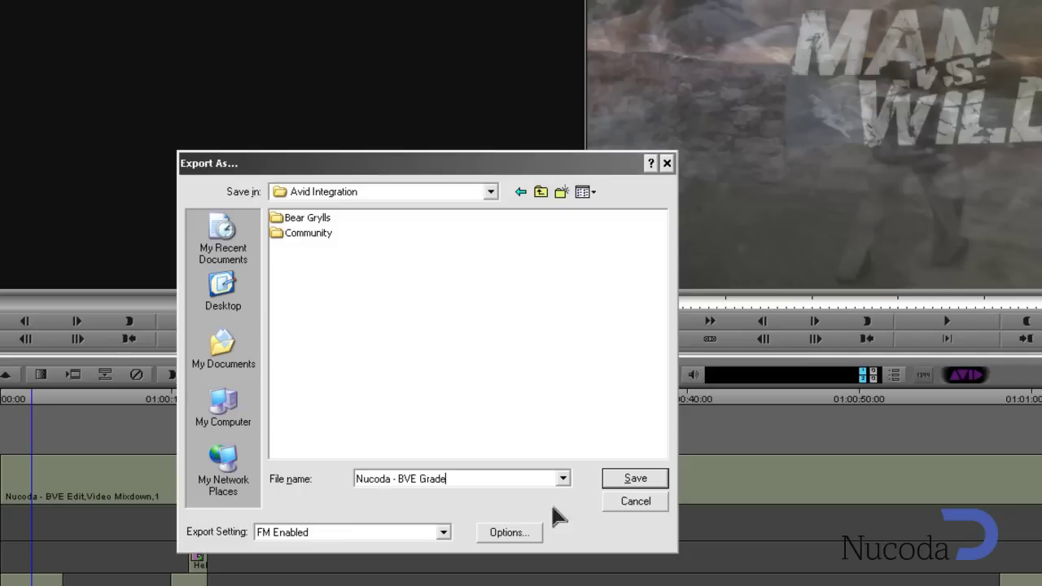
left_click(636, 479)
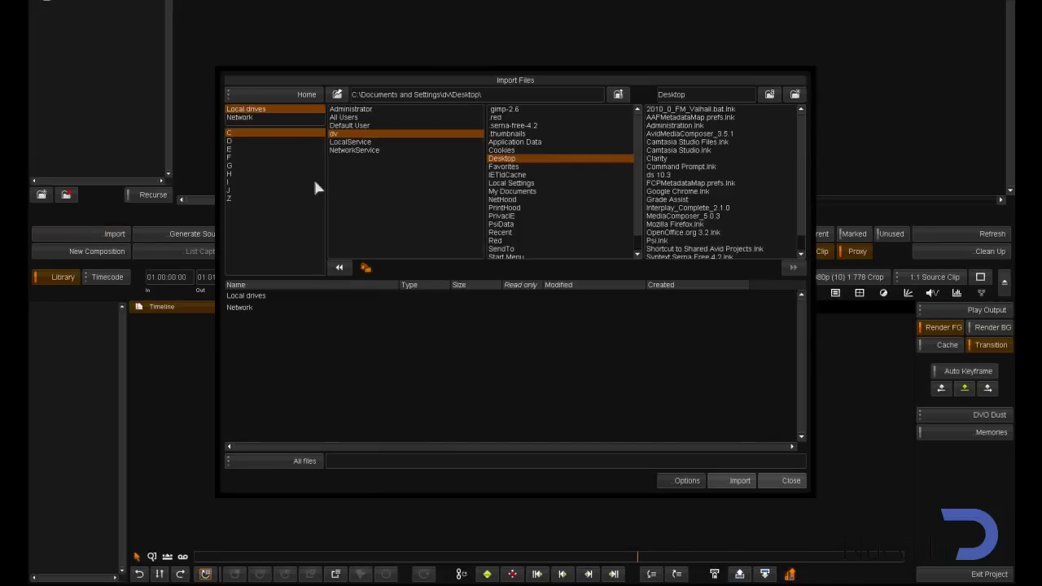
Step: Select Nucoda - BVE Grade.aaf from E:\Avid Integration and open its AAF import options
left_click(252, 149)
left_click(342, 119)
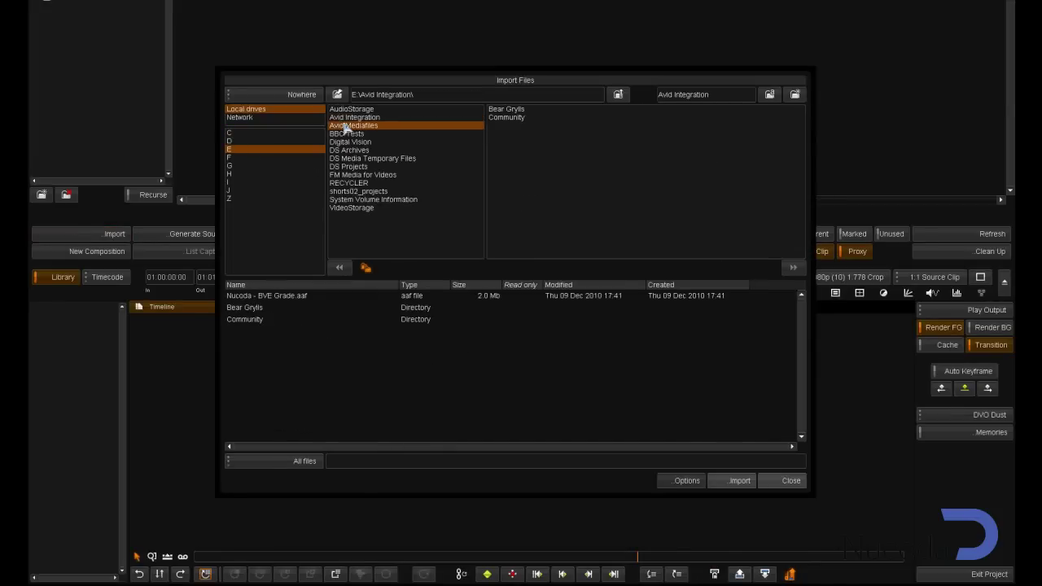
left_click(352, 118)
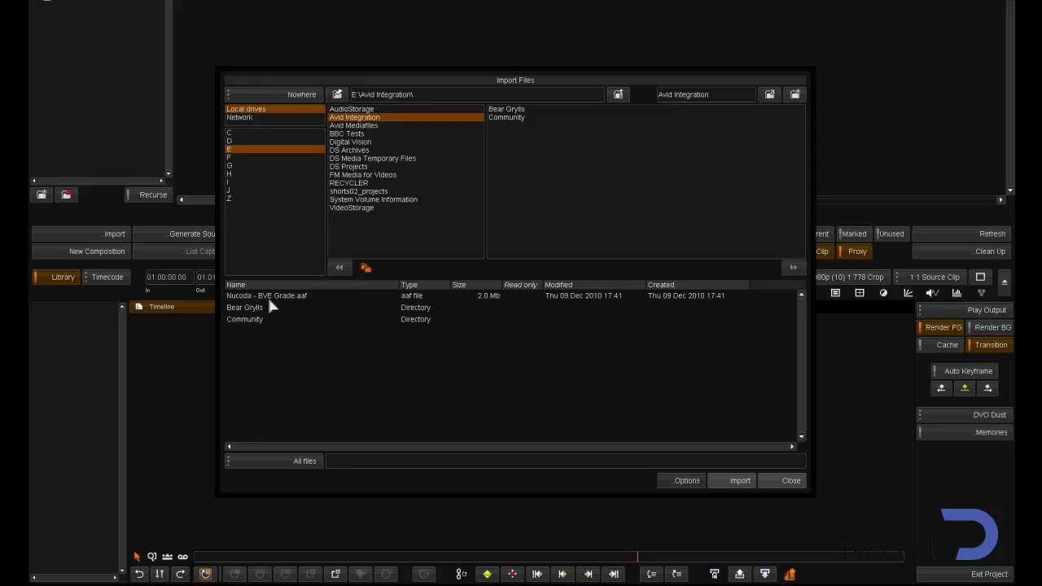
left_click(269, 296)
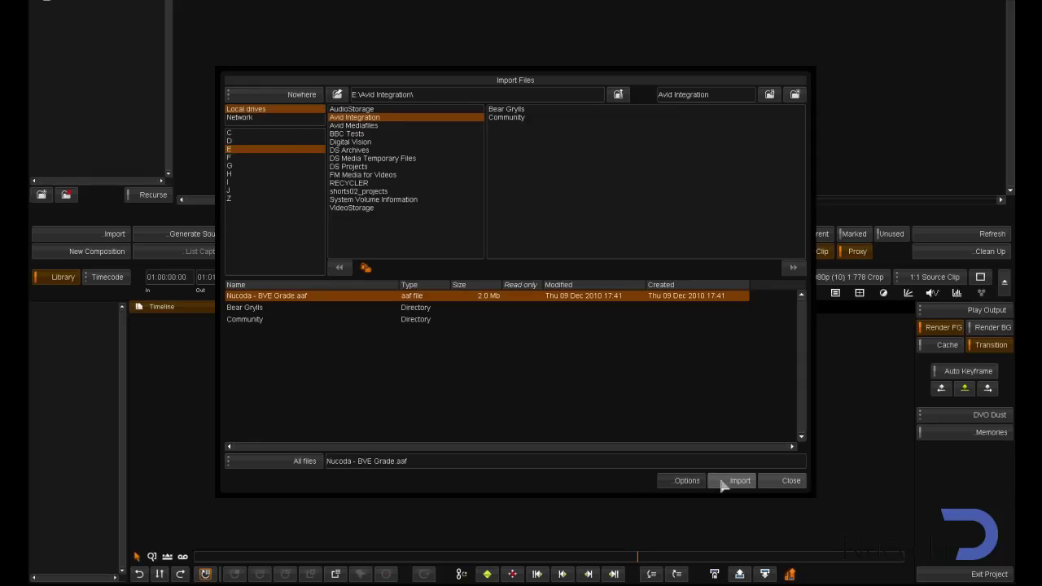
left_click(730, 482)
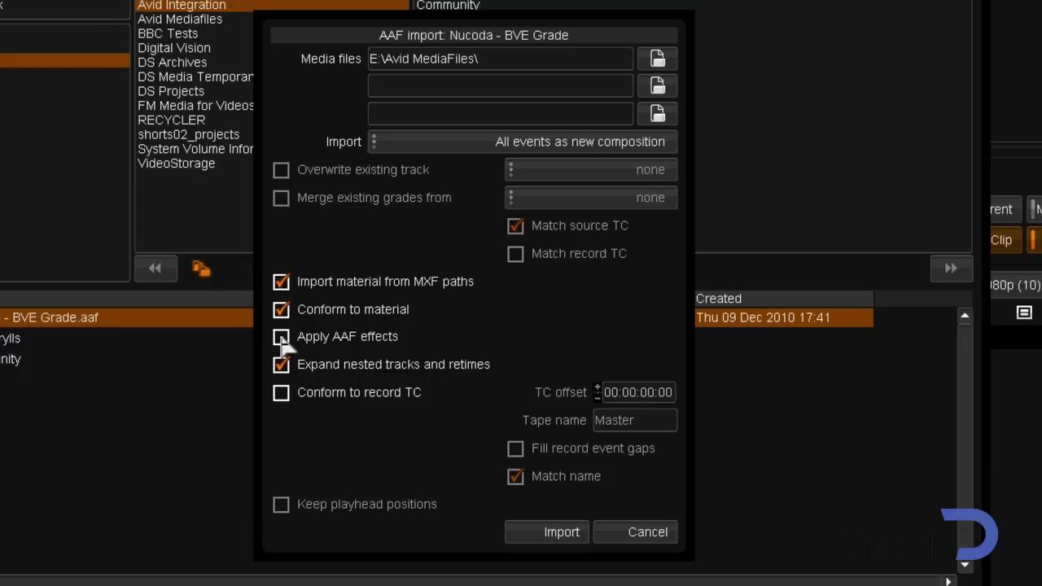
Step: Import the Nucoda - BVE Grade AAF as a new composition and close the file browser
left_click(509, 531)
left_click(775, 482)
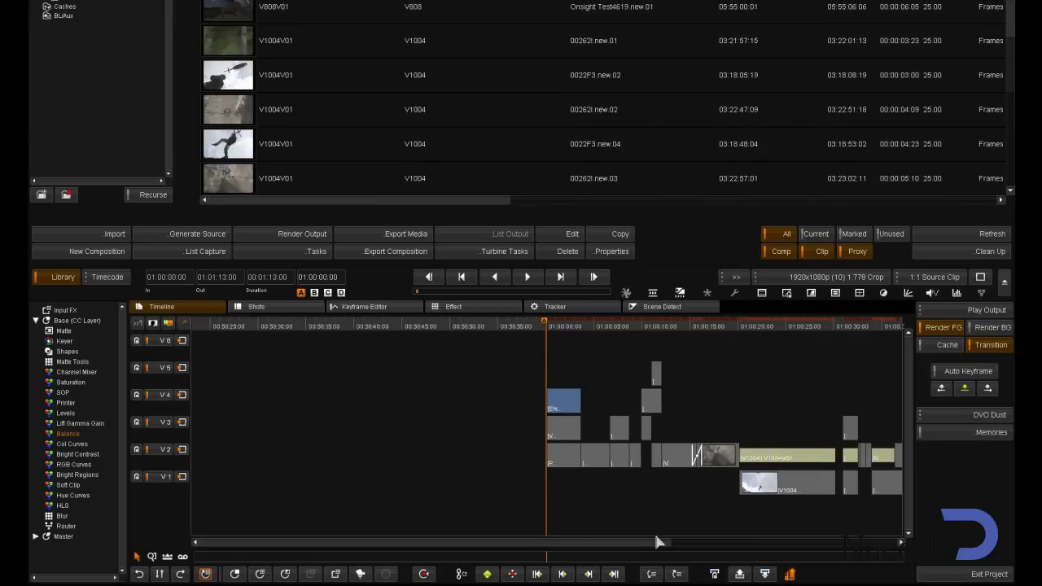
left_click_drag(644, 537, 749, 537)
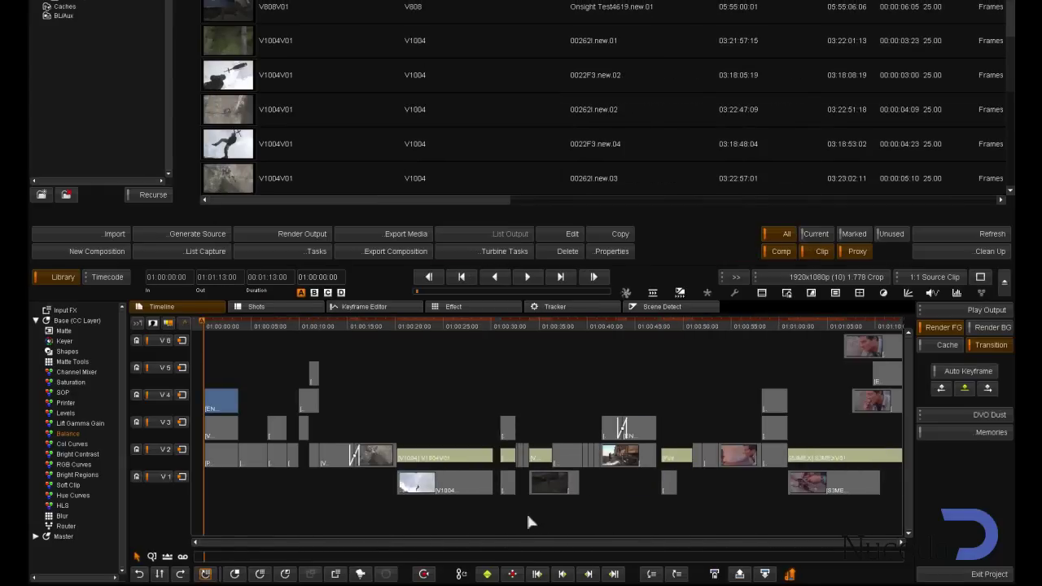
Step: Hide the library, then play and scrub the sequence around 01:00:33–01:00:34 to check the conform
mouse_move(215, 326)
left_mouse_down()
mouse_move(255, 326)
mouse_move(208, 333)
left_mouse_up()
left_click(70, 279)
key("space")
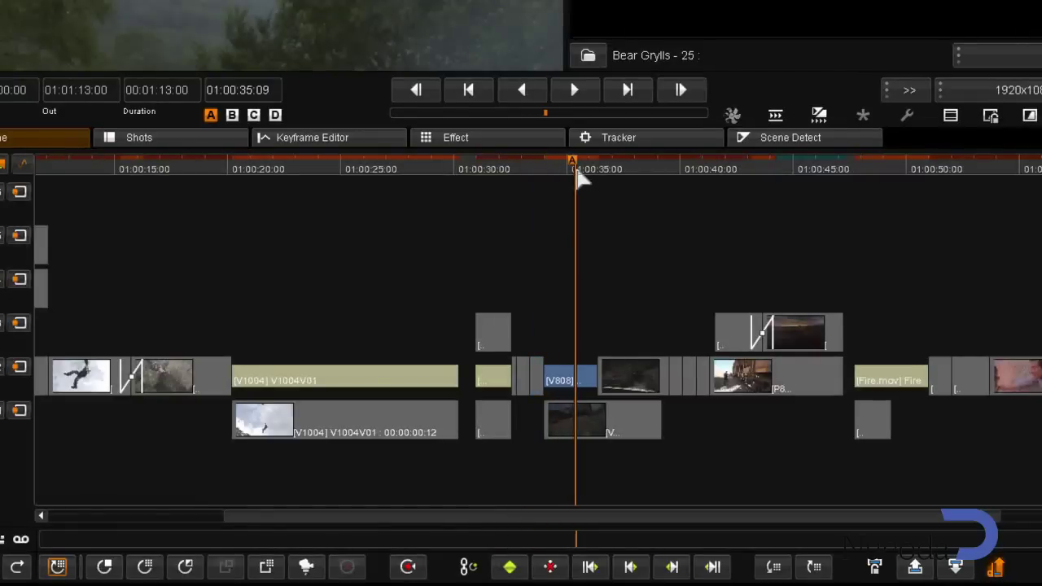
left_click_drag(579, 181, 565, 223)
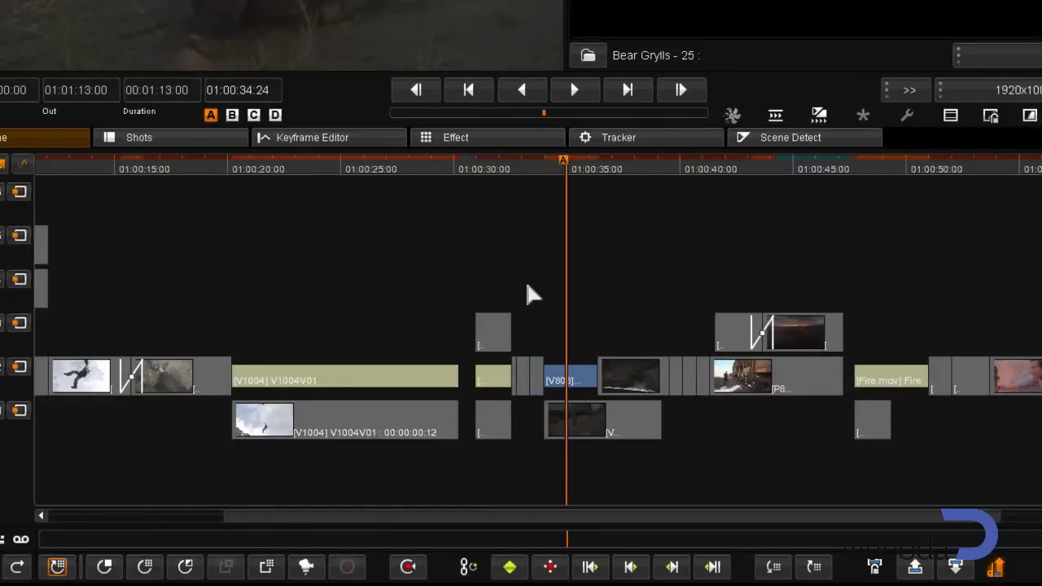
scroll(528, 293, "up", 2)
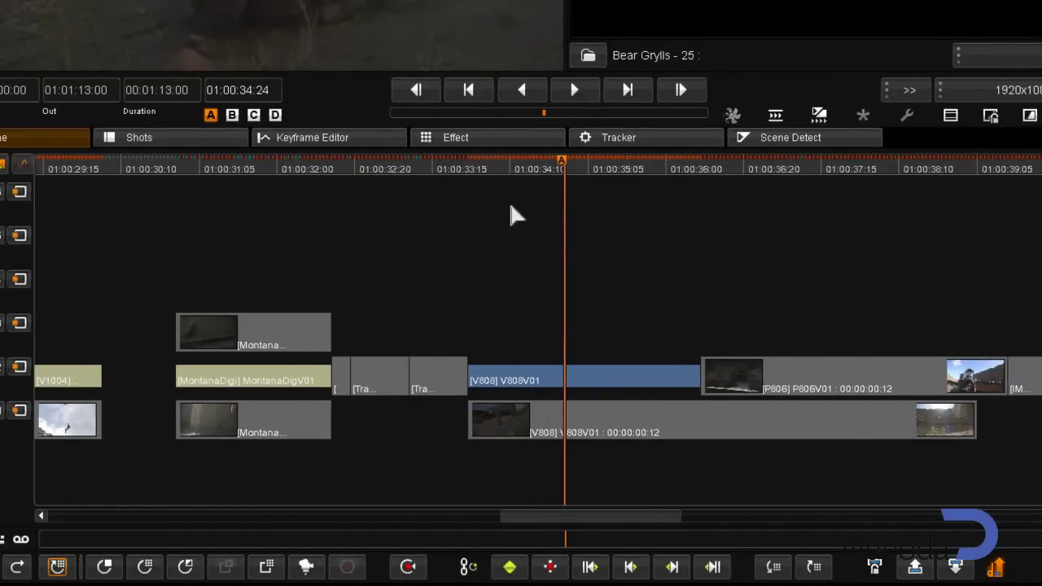
left_click_drag(502, 177, 563, 175)
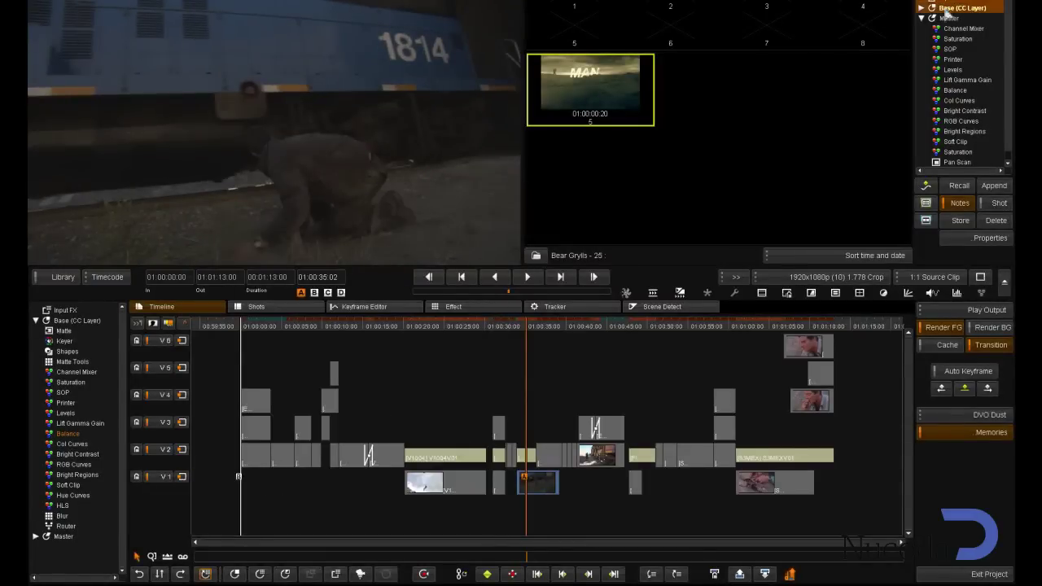
Step: Apply the stored sepia Master grade to all timeline clips, return to the start, and reopen the library
left_click(946, 17)
left_click_drag(230, 348, 825, 523)
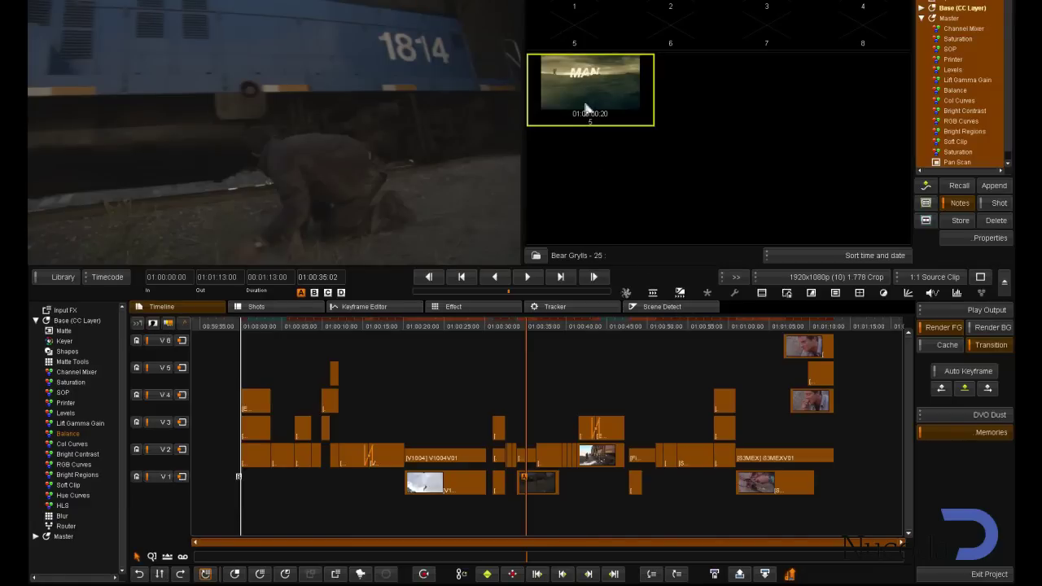
left_click(586, 108)
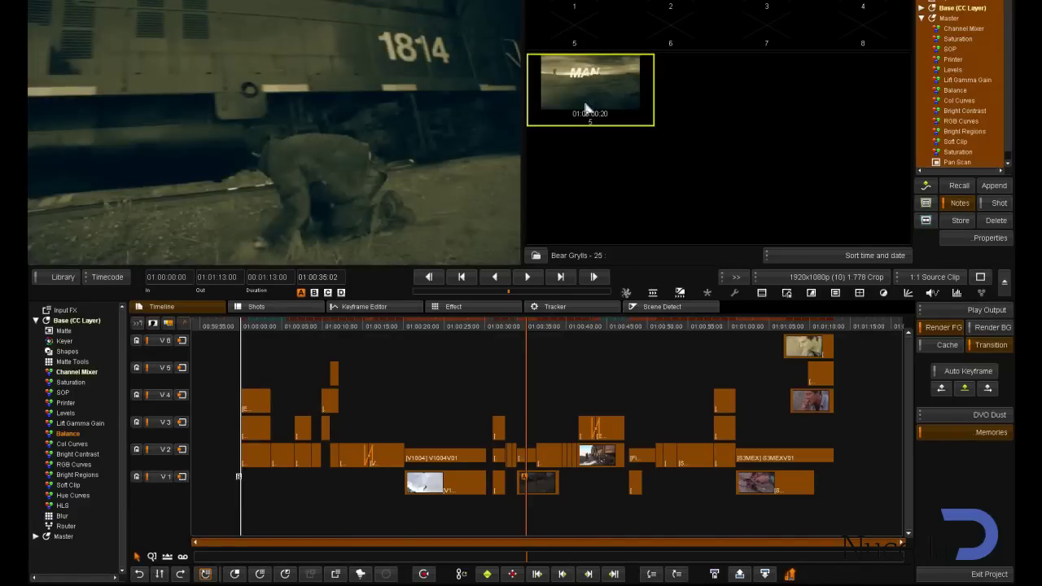
left_click(302, 493)
key("Home")
left_click(58, 277)
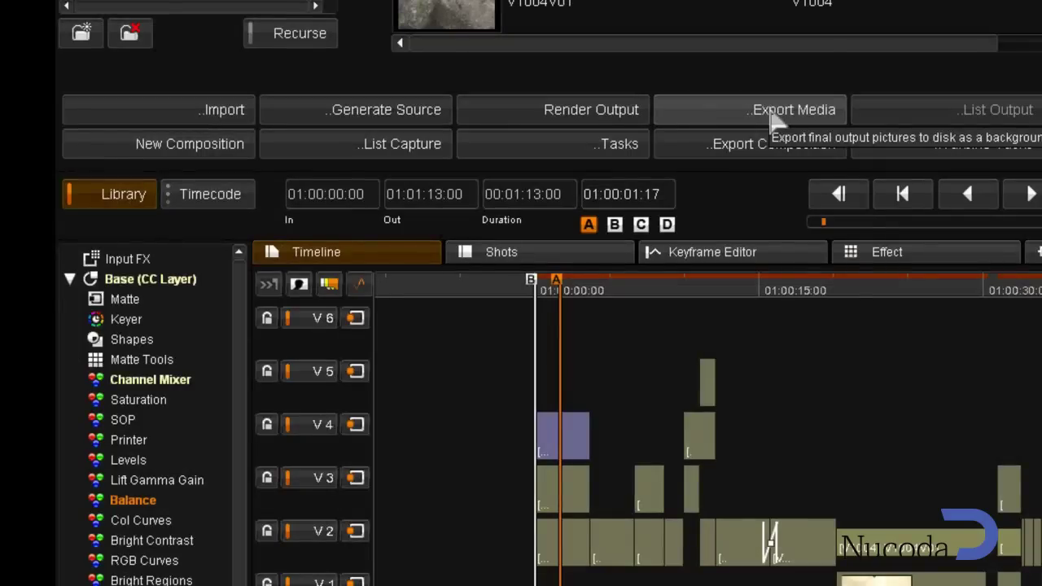
Step: Set the media export to AAF with dnxhd_1080p_185_25 media, leaving the Interplay option off
left_click(774, 114)
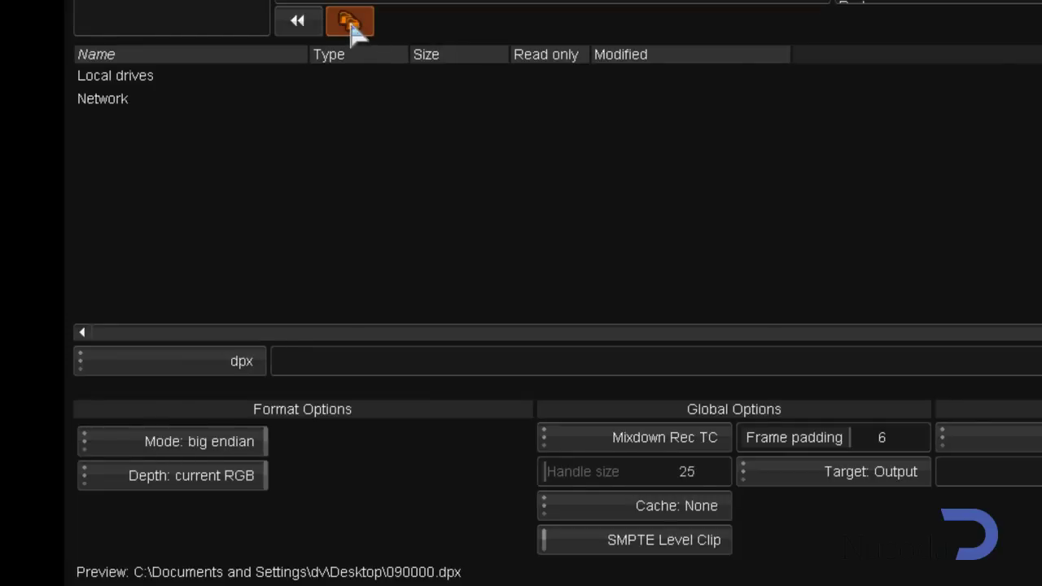
left_click(210, 364)
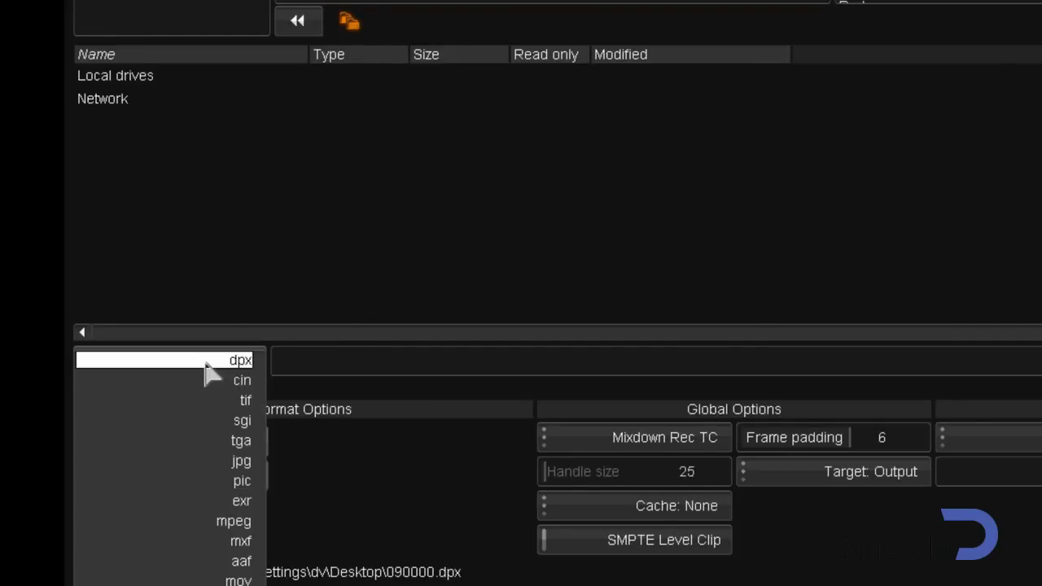
left_click(216, 561)
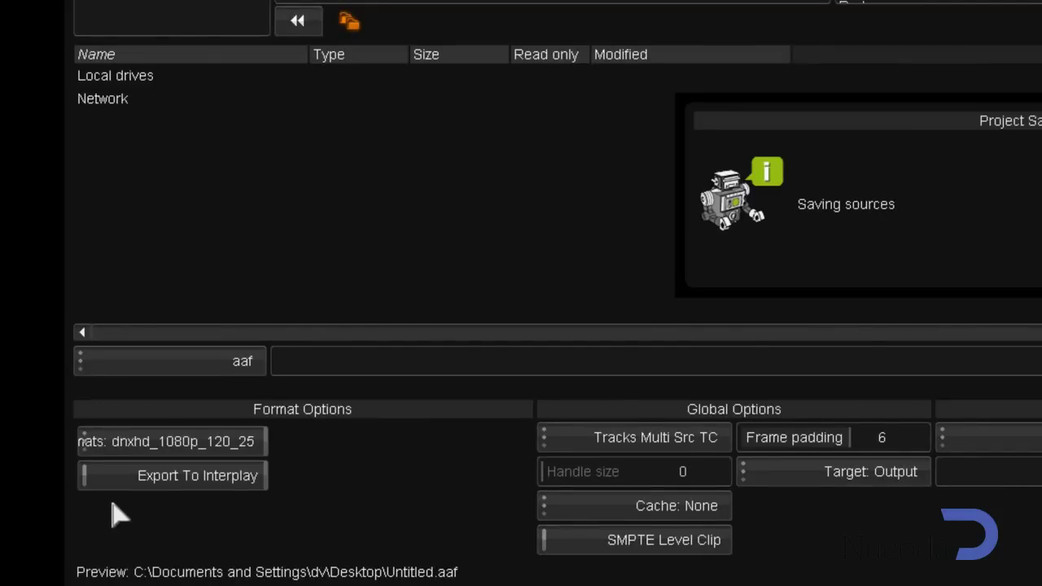
left_click(171, 486)
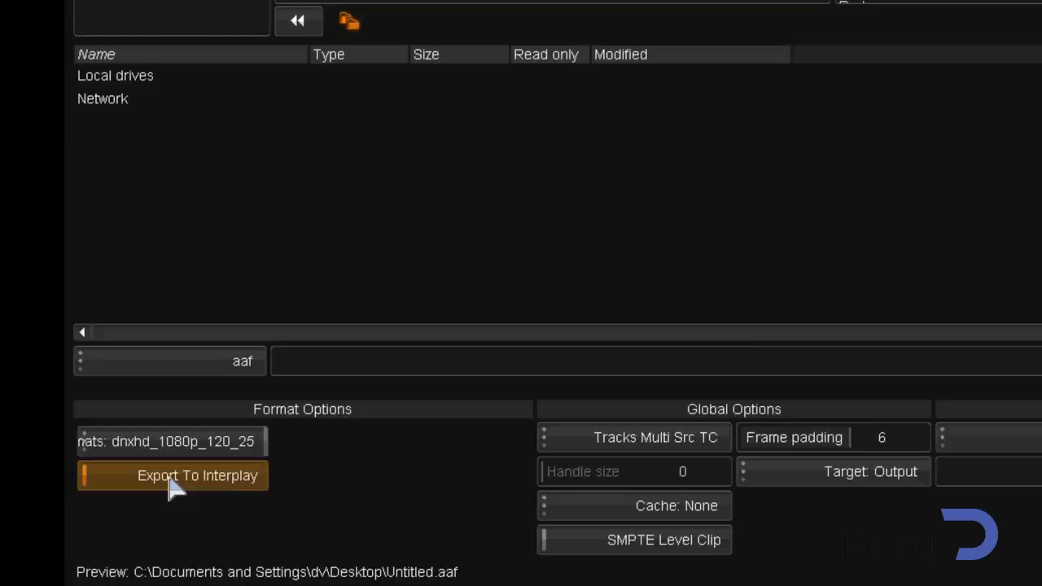
left_click(167, 486)
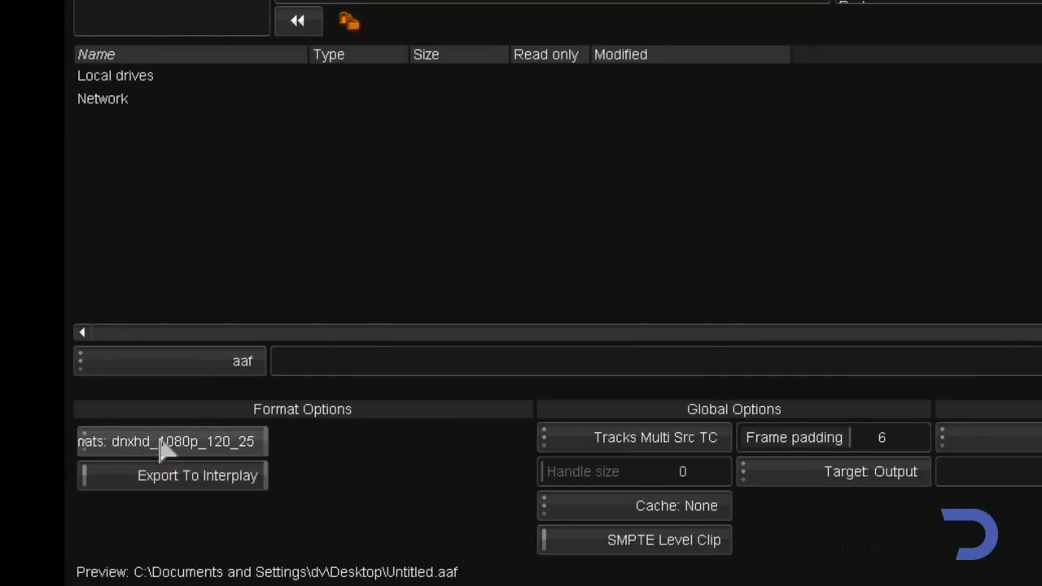
left_click(162, 443)
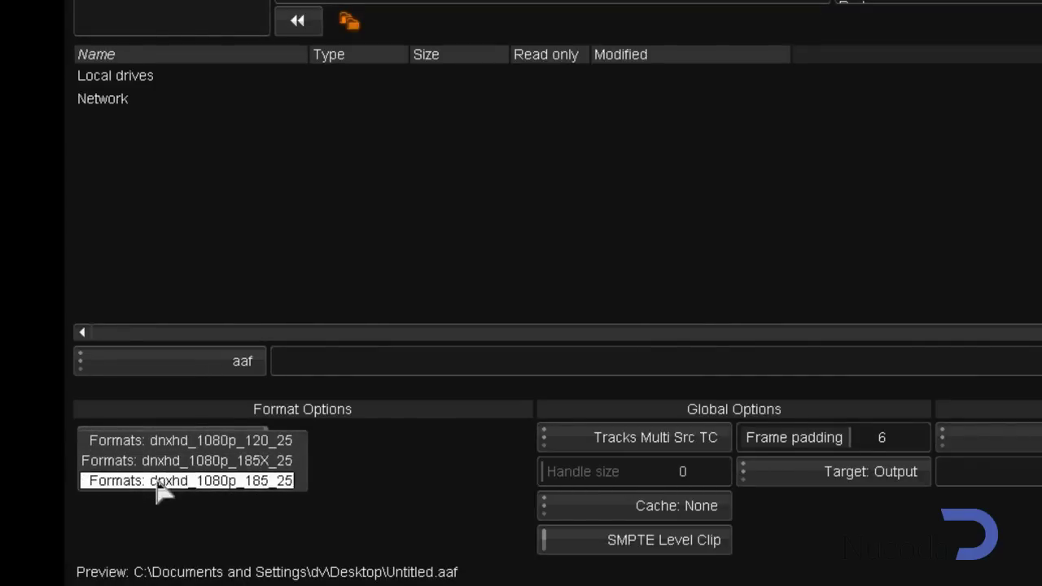
left_click(161, 484)
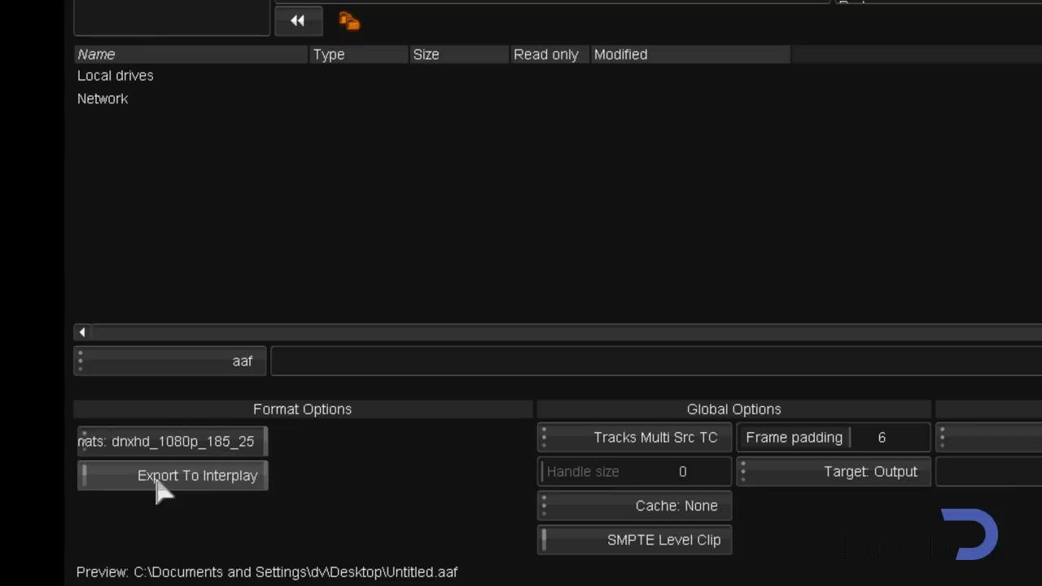
Step: Use Visible Multi Src TC and export as 'Graded AAF' into the Avid Integration folder
left_click(647, 438)
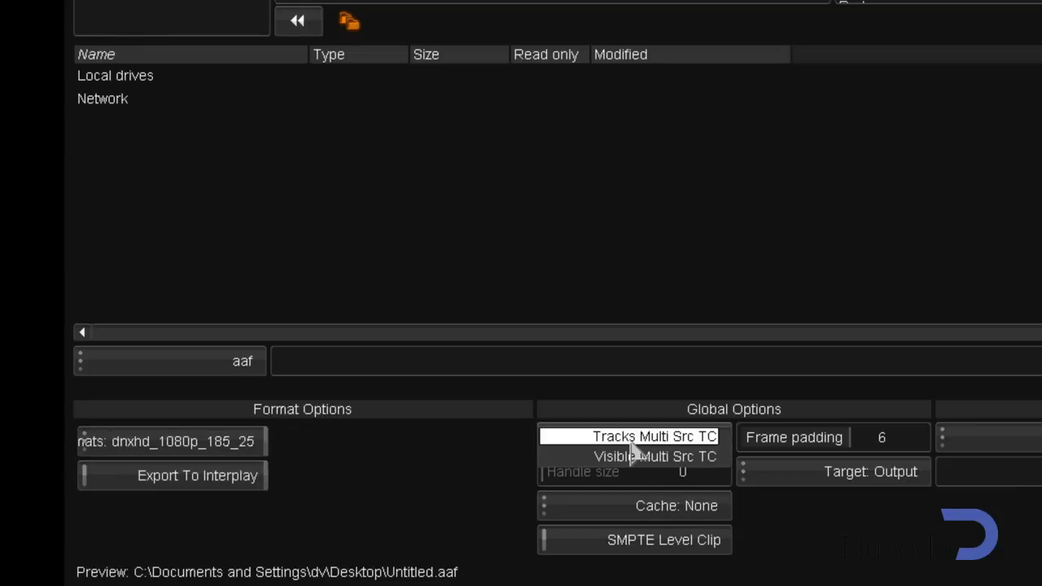
left_click(639, 457)
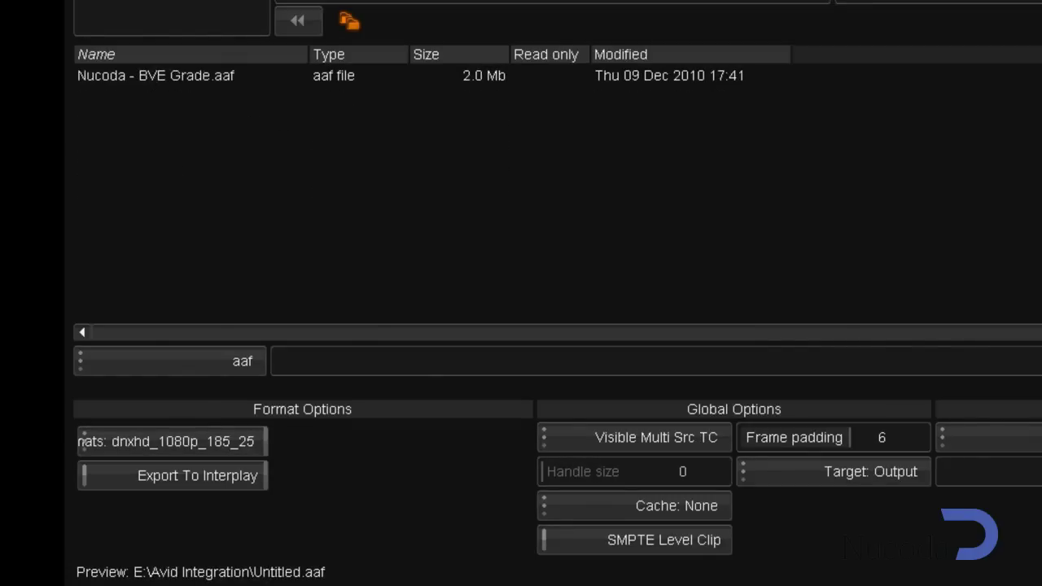
left_click(317, 367)
type("Graded ")
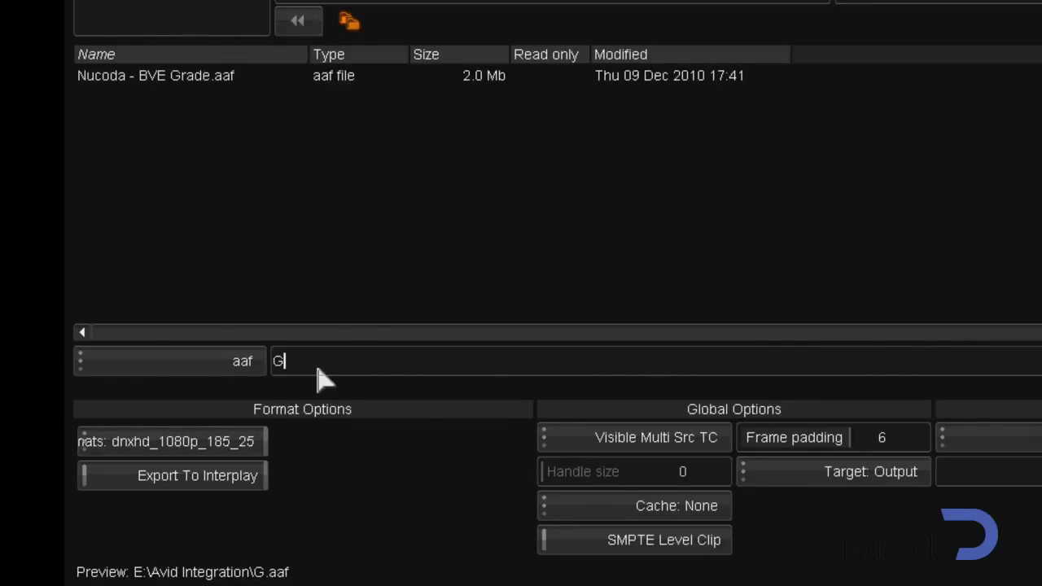
type("AAF")
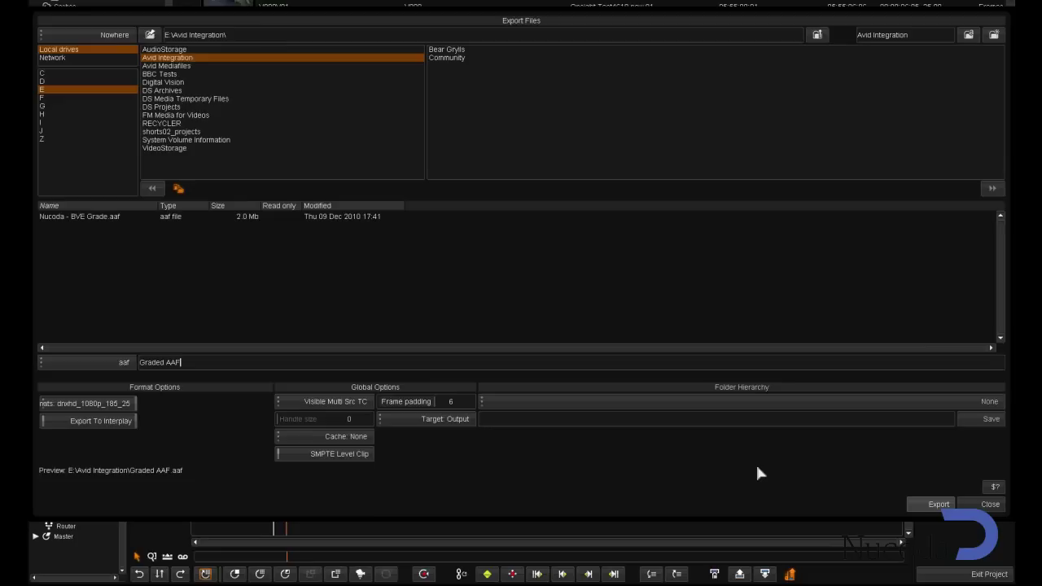
left_click(917, 505)
left_click(988, 504)
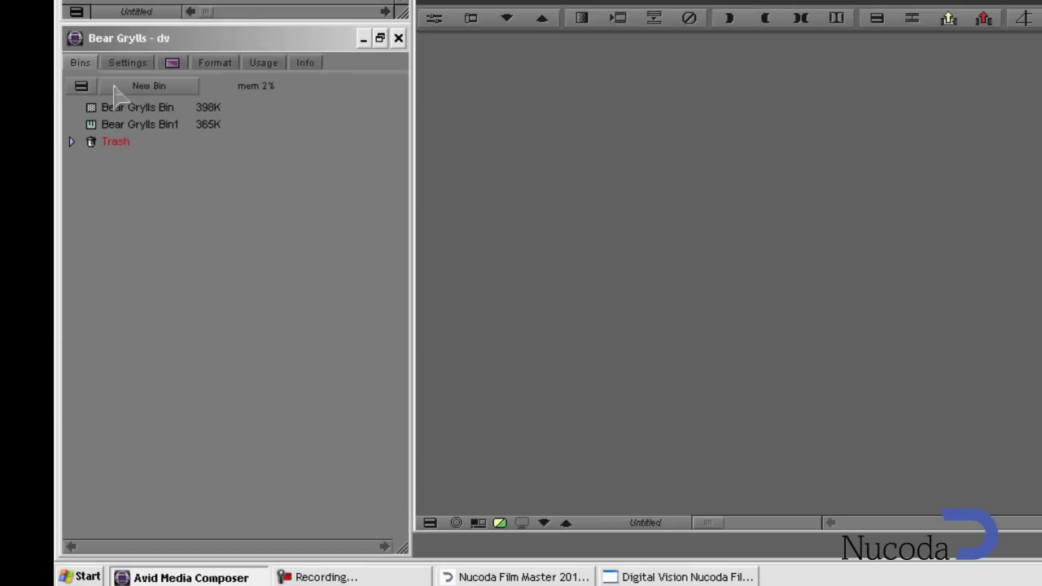
Step: Create a new bin, enlarge it, and import the Graded AAF into it
left_click(130, 86)
left_click_drag(502, 79, 475, 45)
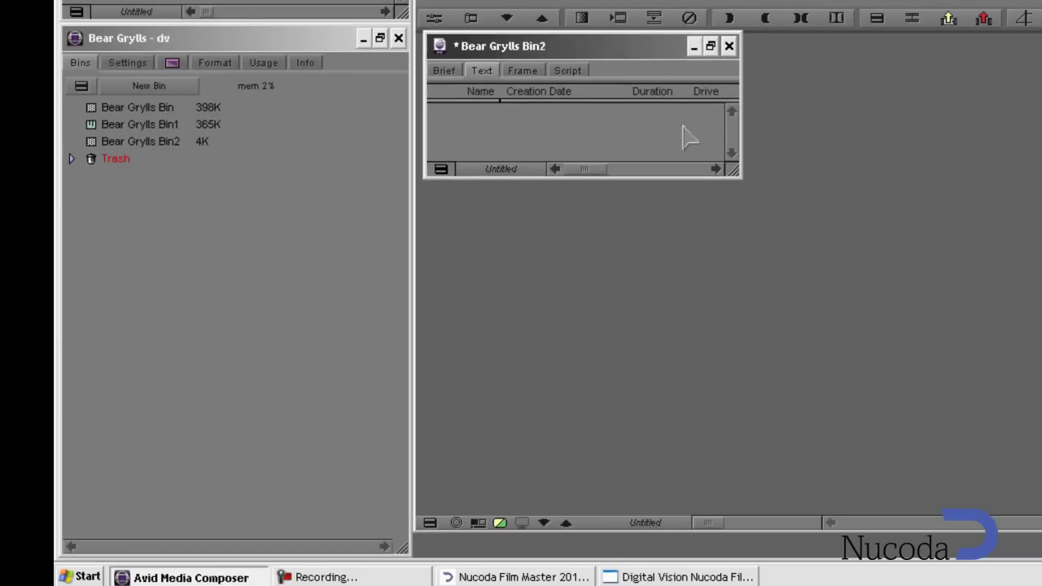
left_click_drag(724, 167, 1024, 495)
right_click(641, 288)
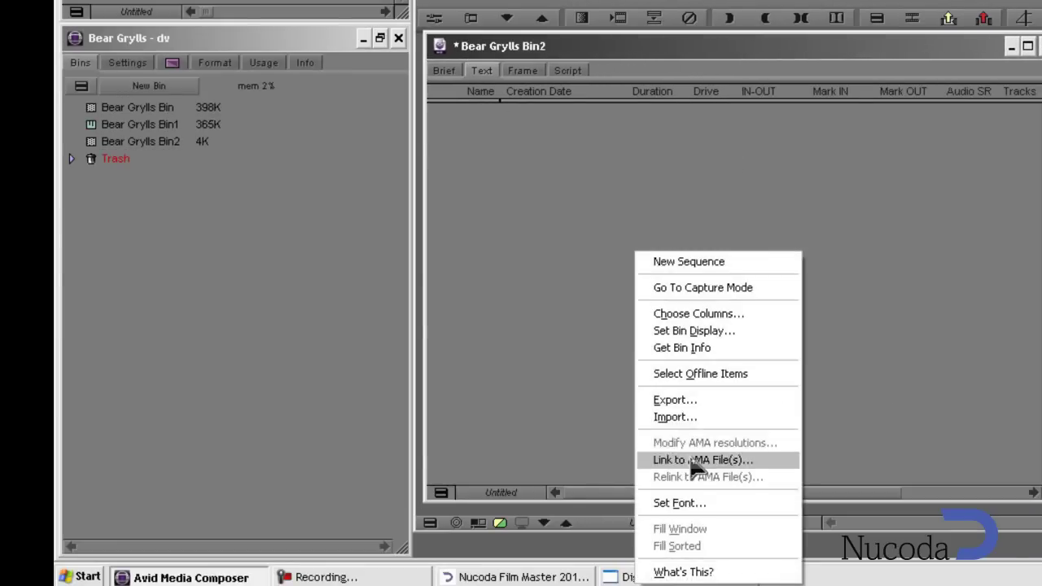
left_click(686, 400)
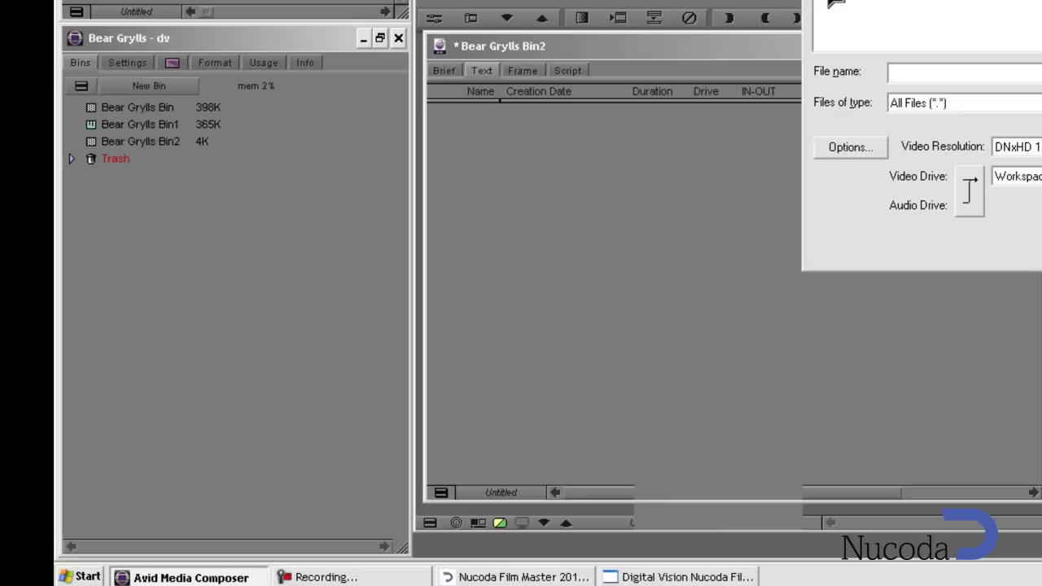
key("Escape")
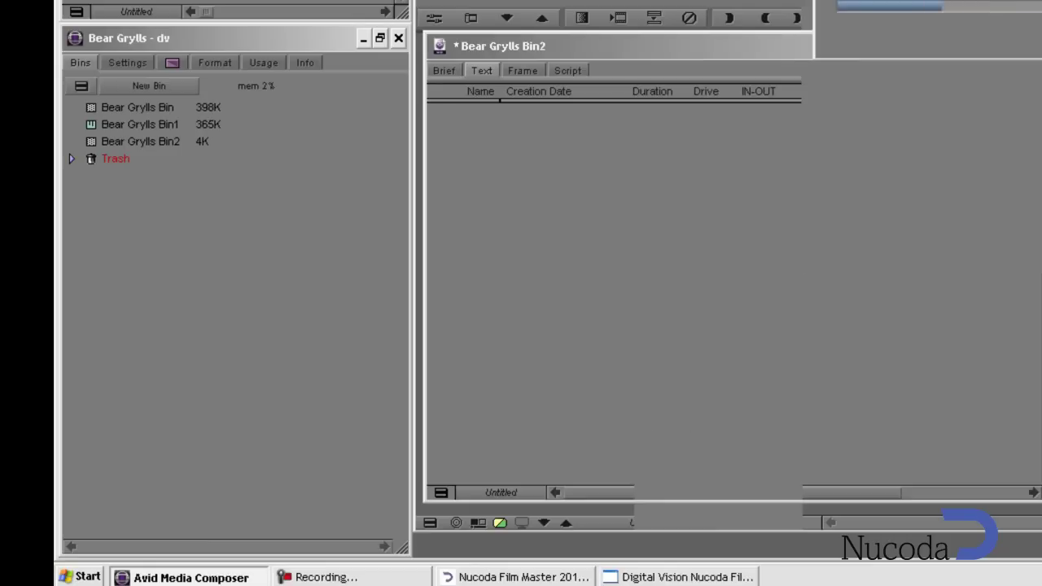
Step: Reposition the bin and load the Exported.02.DV_Graded sepia sequence into the timeline
left_click_drag(730, 53, 438, 40)
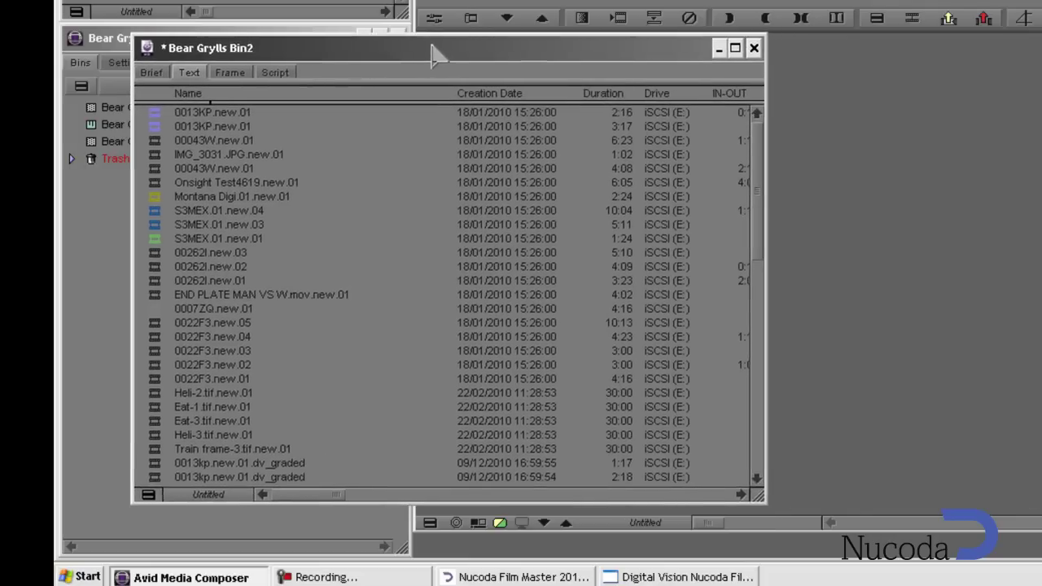
left_click_drag(360, 42, 289, 34)
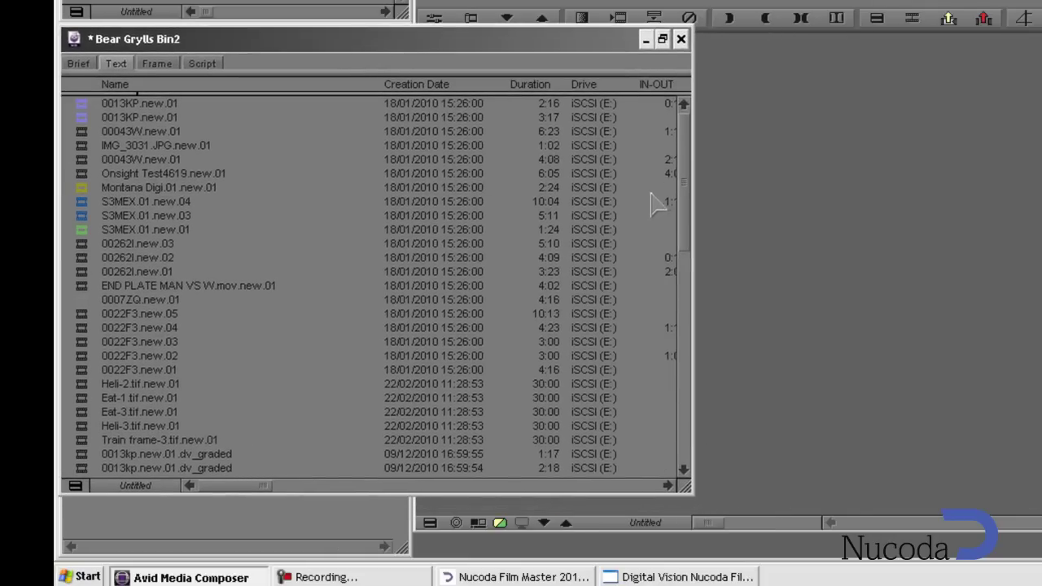
left_click_drag(687, 167, 392, 552)
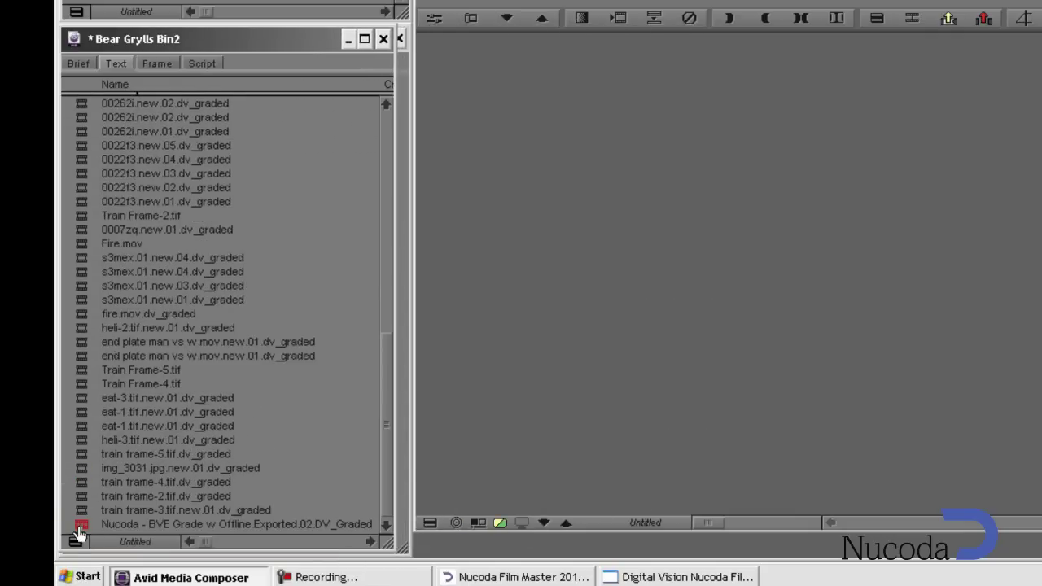
left_click(80, 529)
double_click(41, 556)
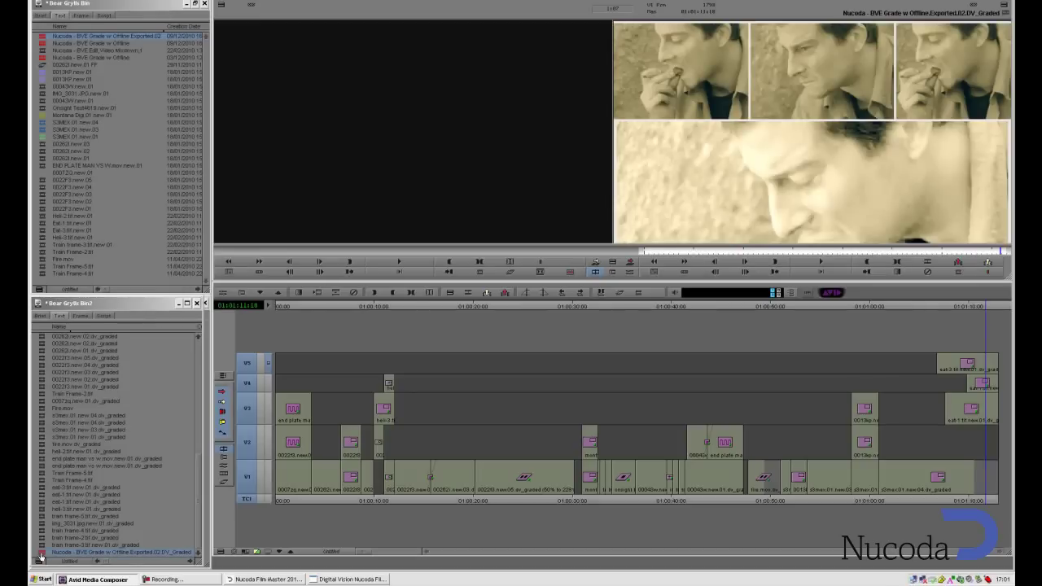